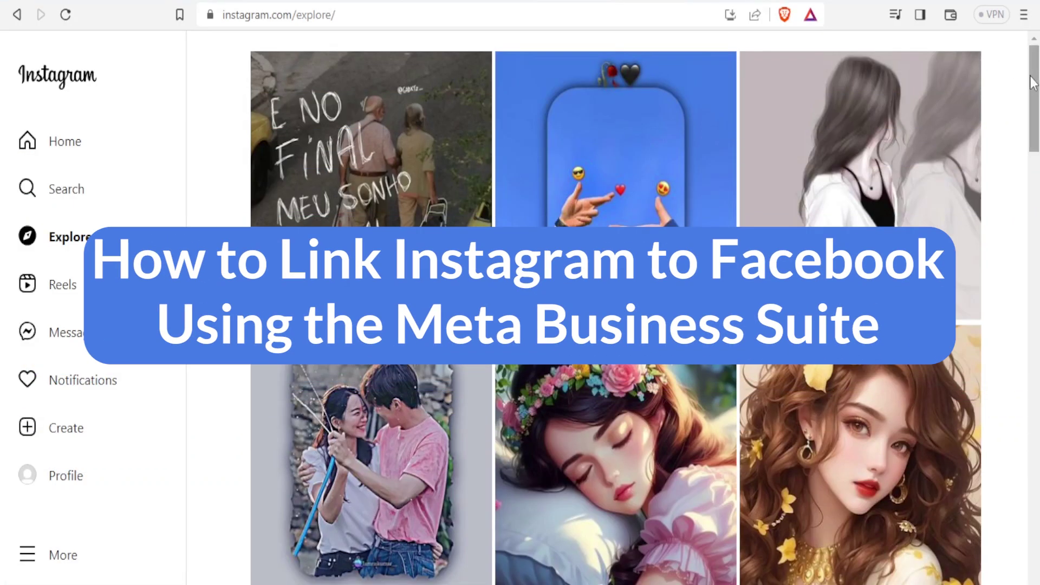
Step: Go to the Instagram profile page, which shows 0 posts, 0 followers and 0 following
left_click_drag(1034, 83, 1035, 109)
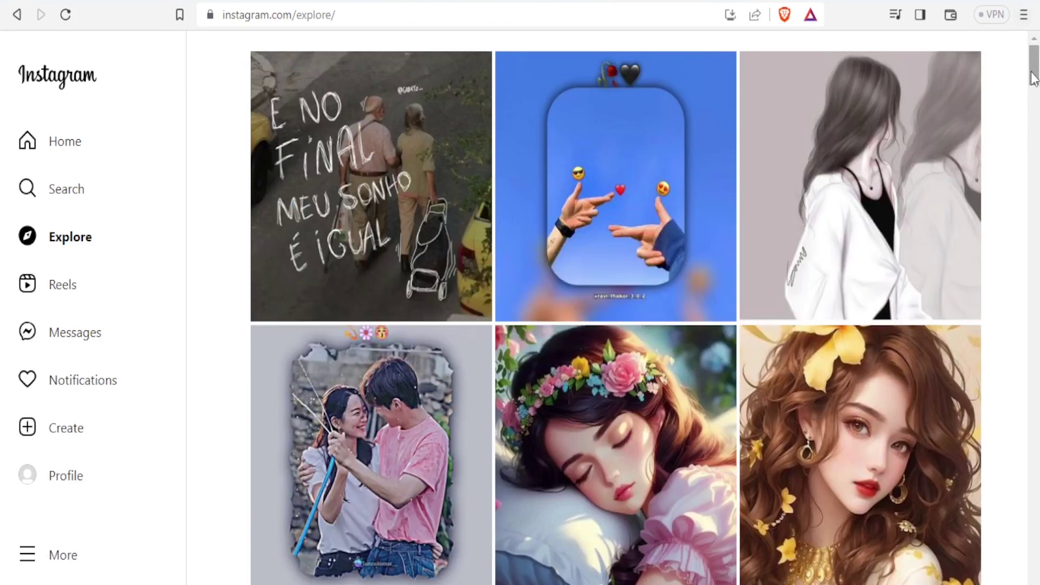
mouse_move(1033, 78)
left_mouse_down()
mouse_move(1033, 104)
mouse_move(1033, 56)
mouse_move(1034, 295)
mouse_move(1034, 70)
left_mouse_up()
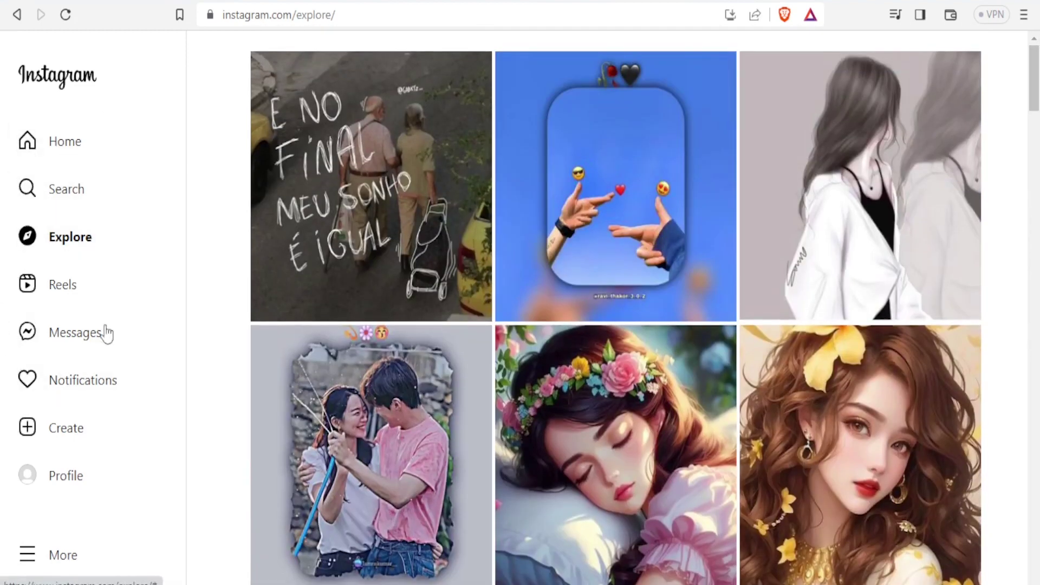
left_click(65, 481)
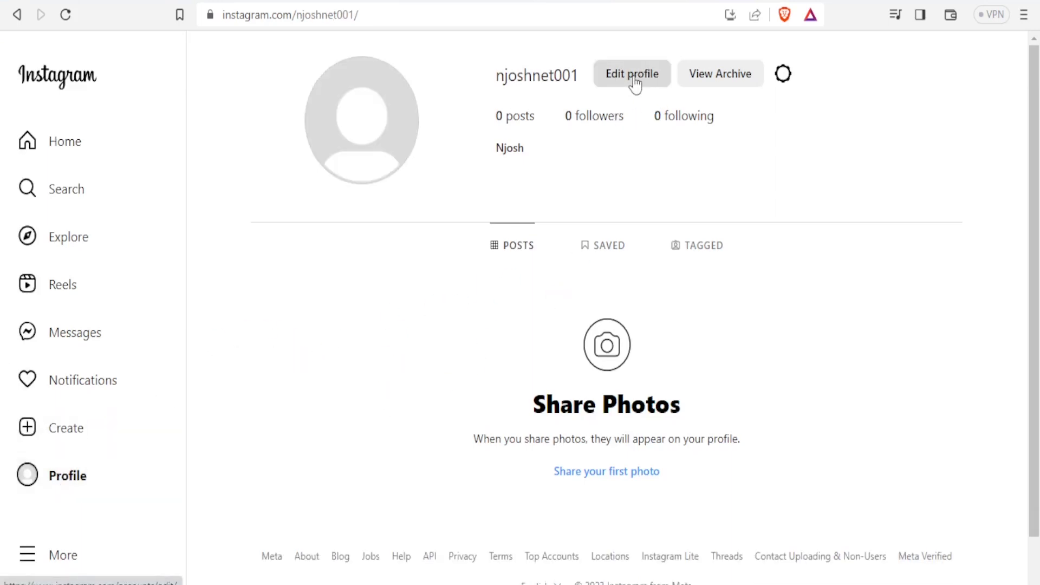
Step: In Edit profile settings, switch the Instagram account back to a personal account
left_click(635, 85)
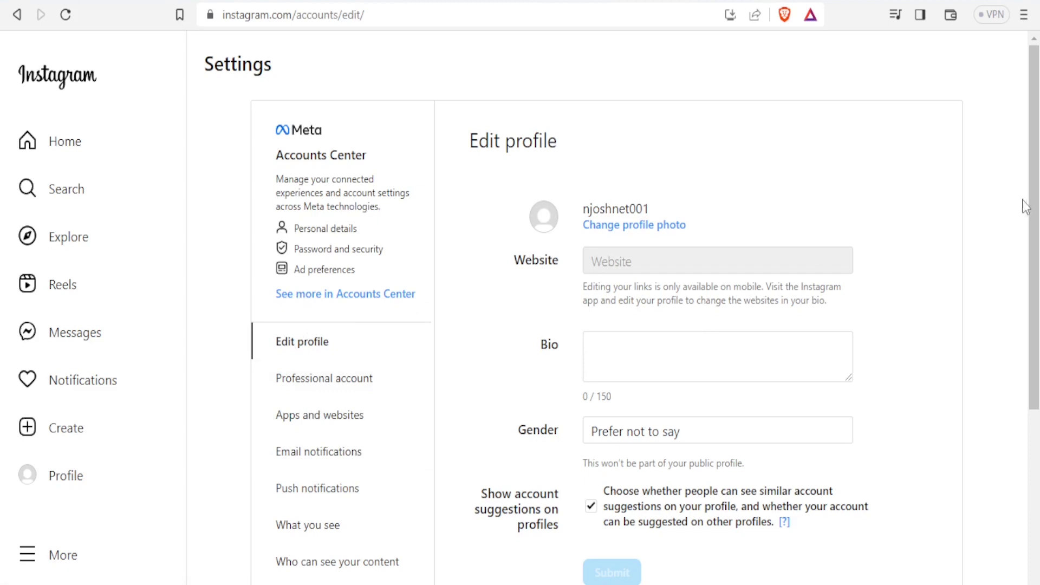
scroll(1025, 206, "down", 5)
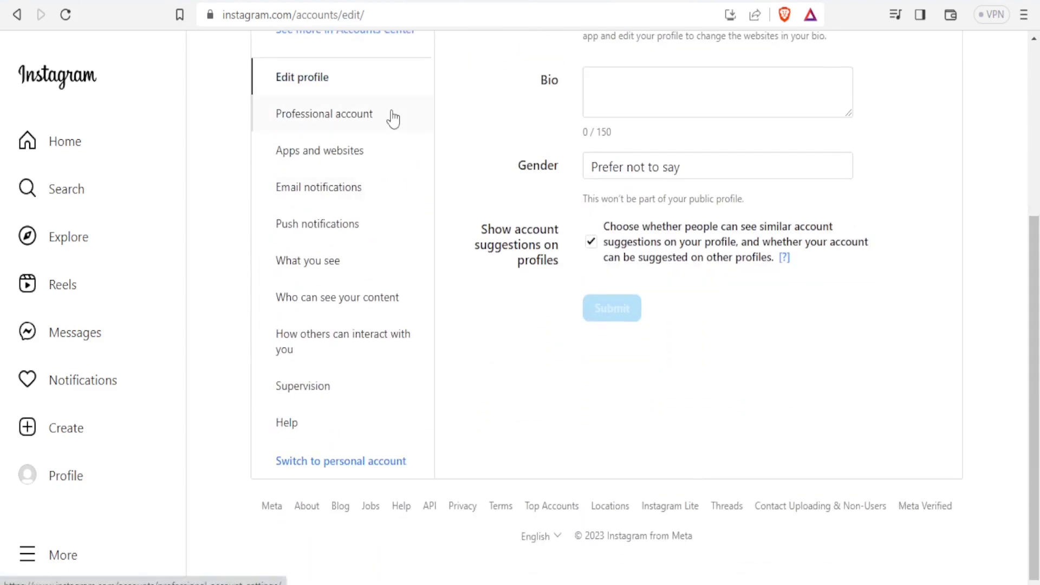
left_click(348, 463)
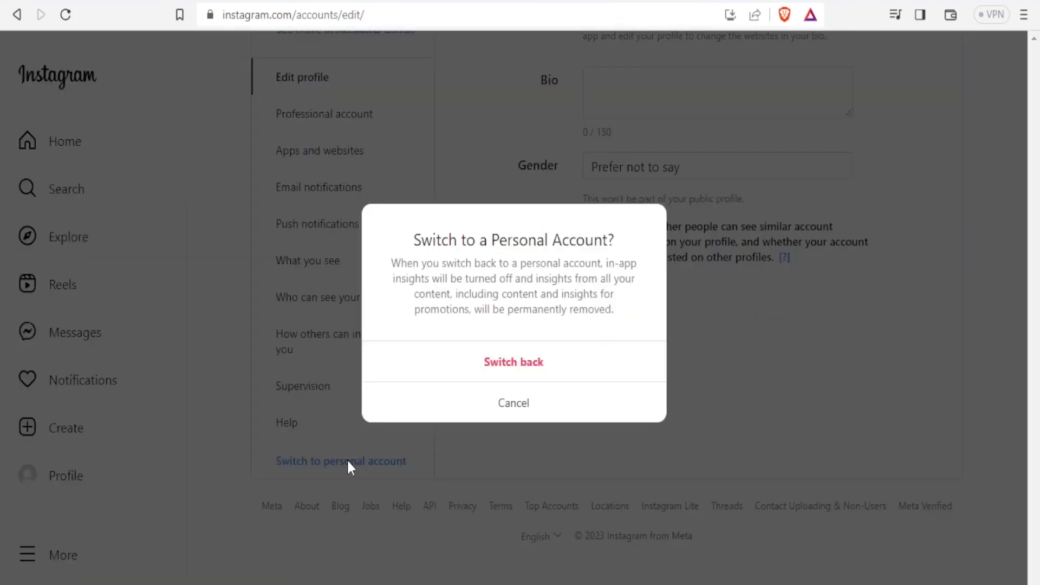
left_click(496, 368)
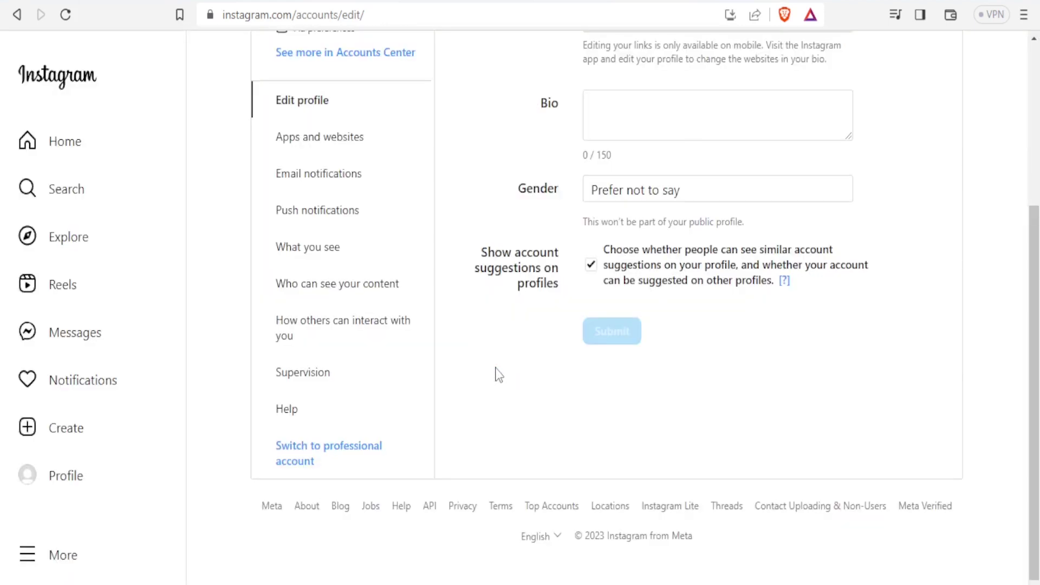
scroll(1005, 228, "up", 5)
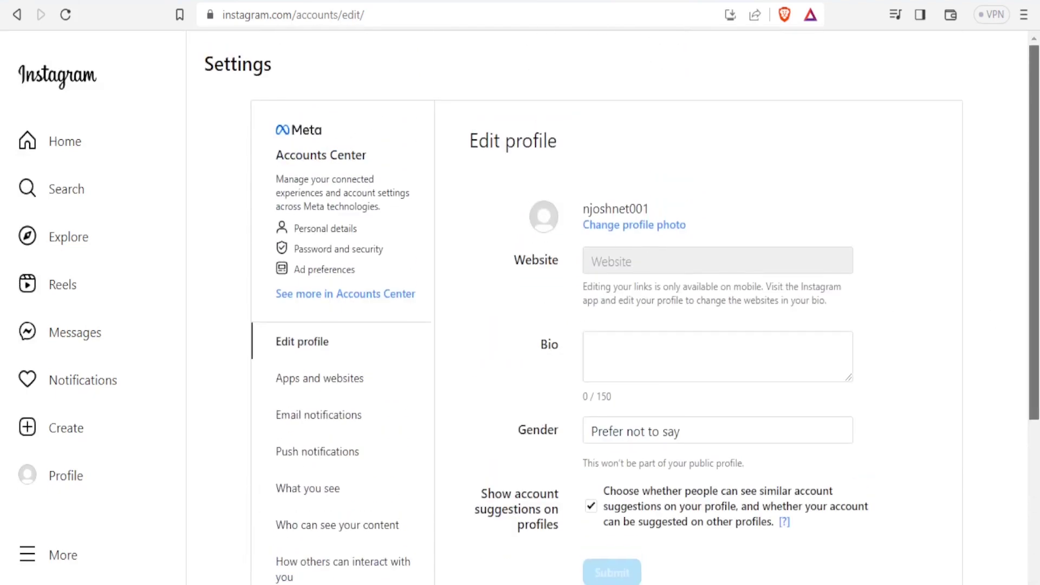
scroll(708, 318, "down", 4)
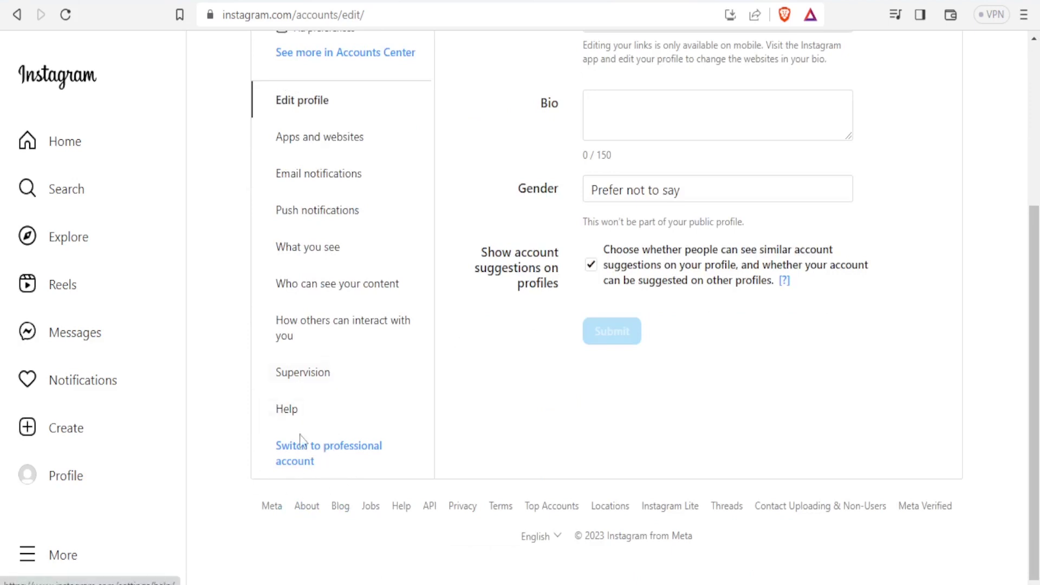
Step: Start switching to a professional account and choose the Creator account type
left_click(324, 455)
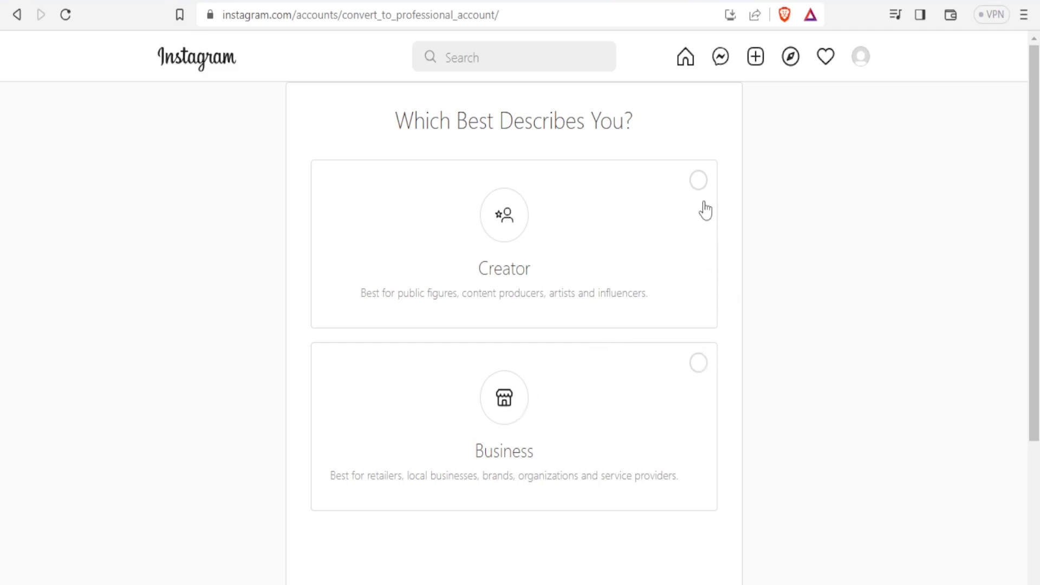
left_click(701, 183)
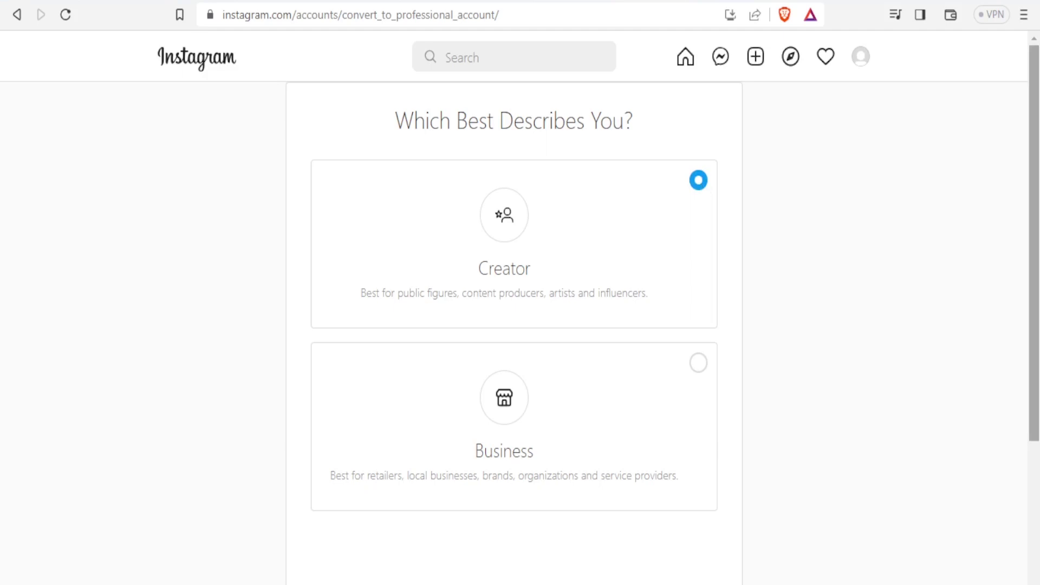
left_click_drag(1035, 260, 909, 440)
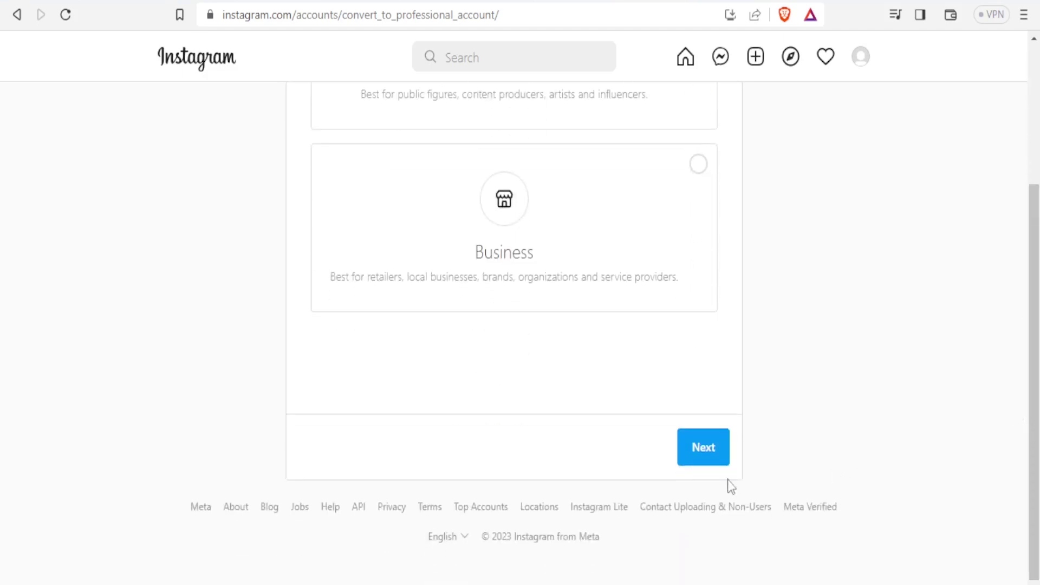
left_click(710, 463)
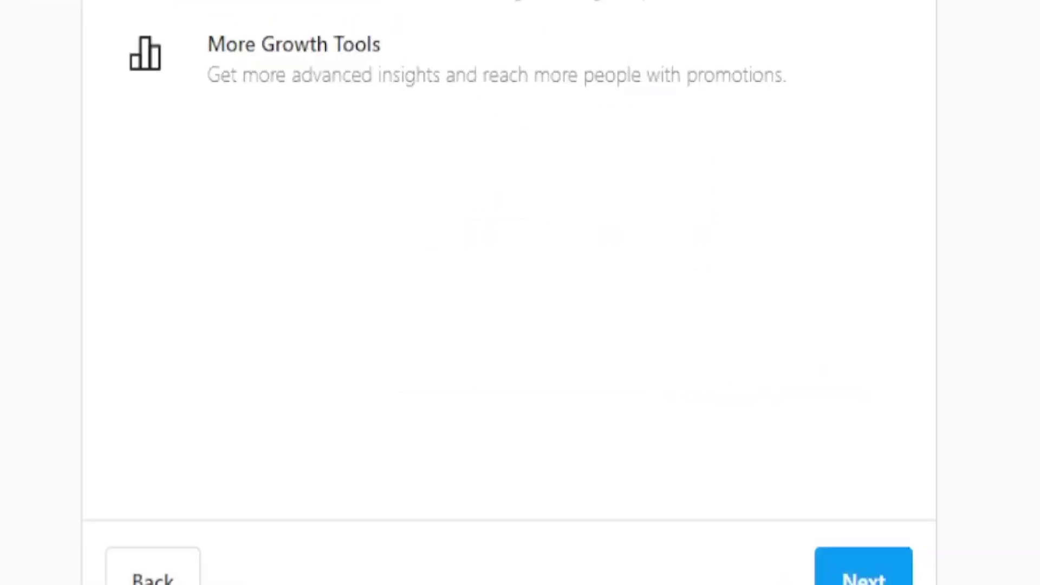
left_click(715, 466)
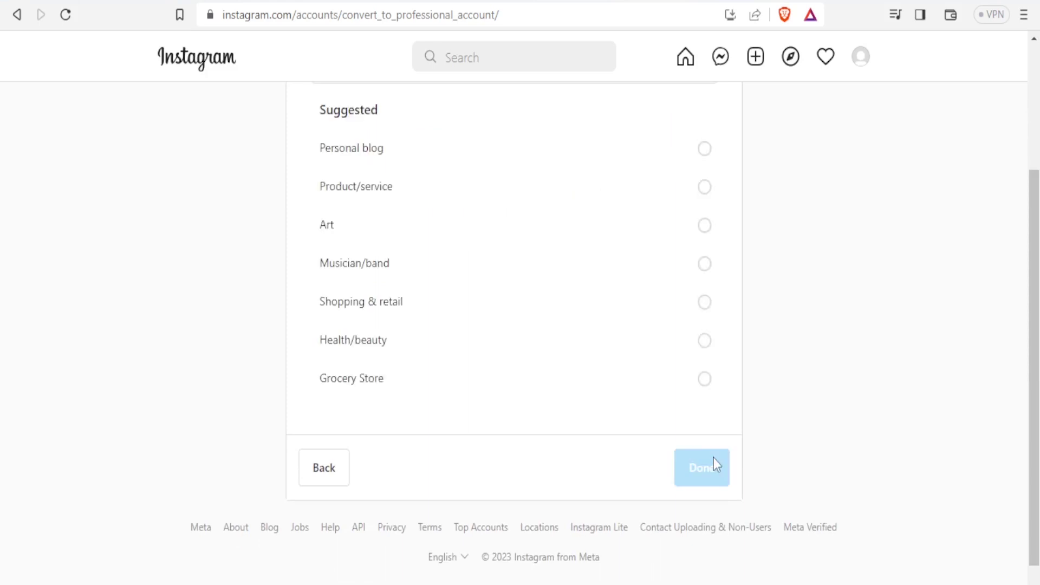
Step: Pick the Art category and finish the professional account setup
left_click_drag(1032, 247, 979, 176)
left_click(708, 218)
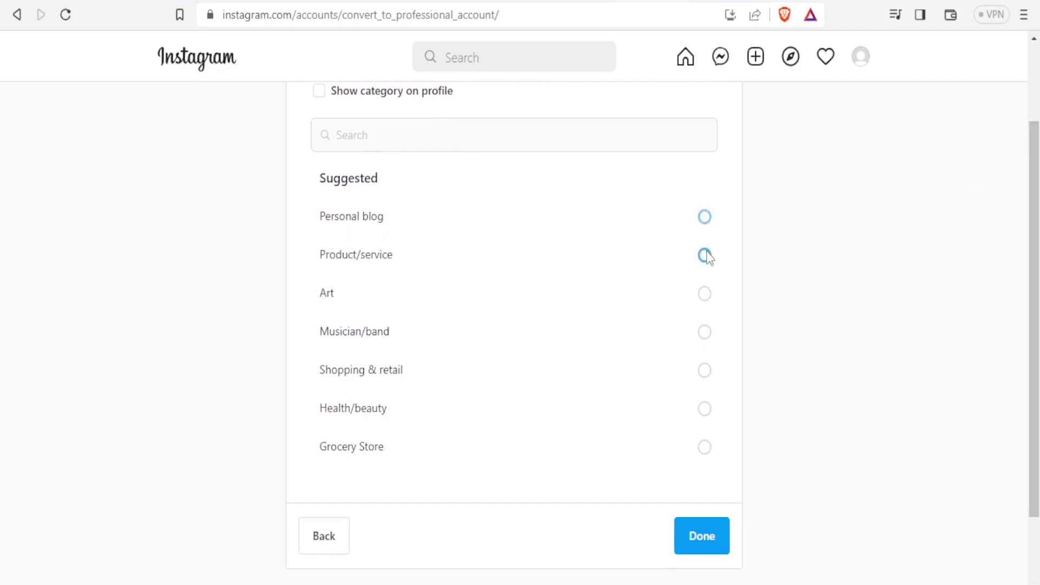
left_click(706, 301)
left_click(706, 538)
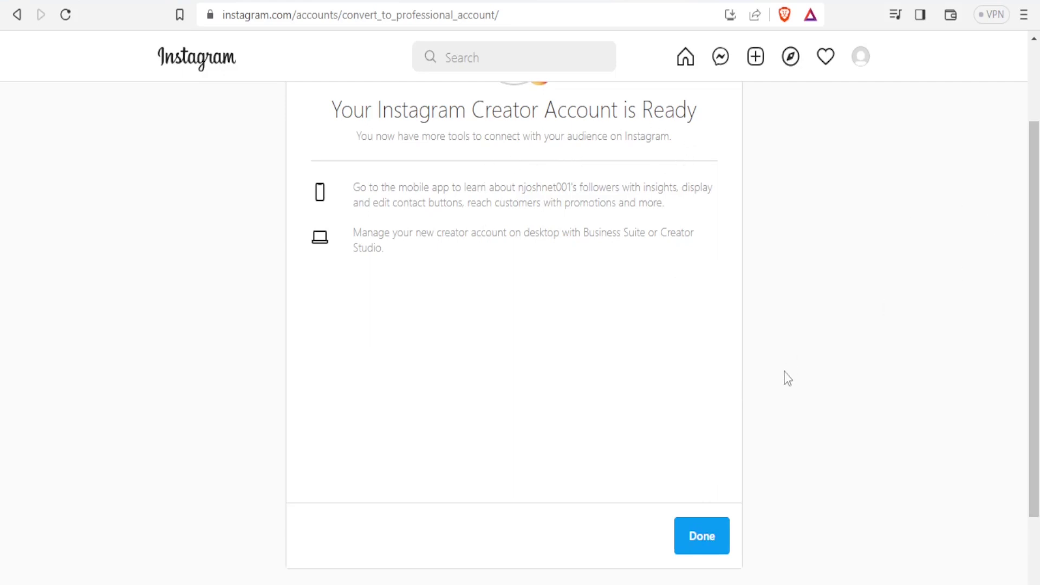
left_click(707, 537)
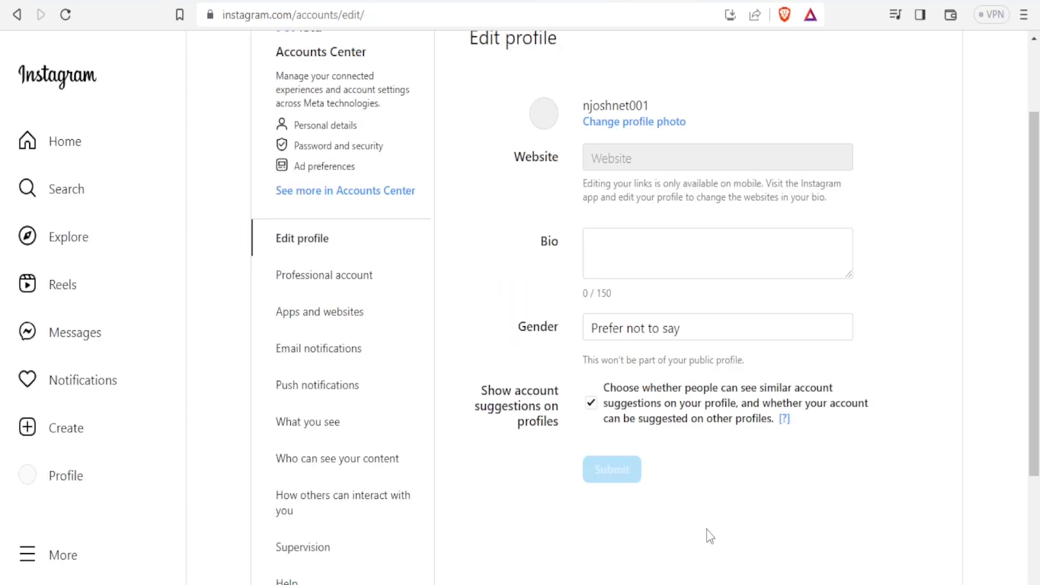
Step: Scroll the reloaded Instagram settings to confirm the account is now professional
left_click_drag(1036, 278, 1015, 427)
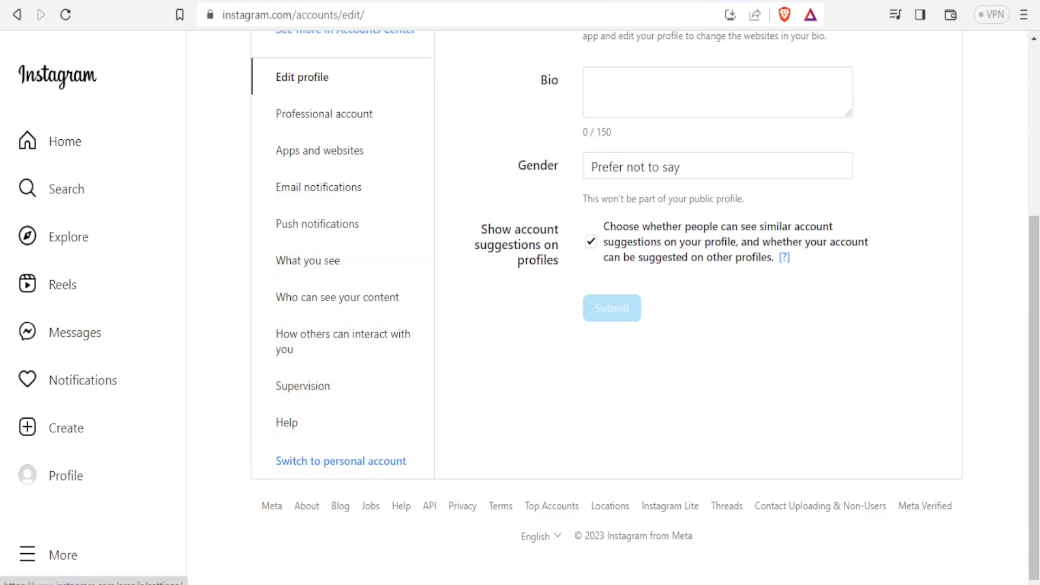
left_click_drag(1036, 309, 1033, 117)
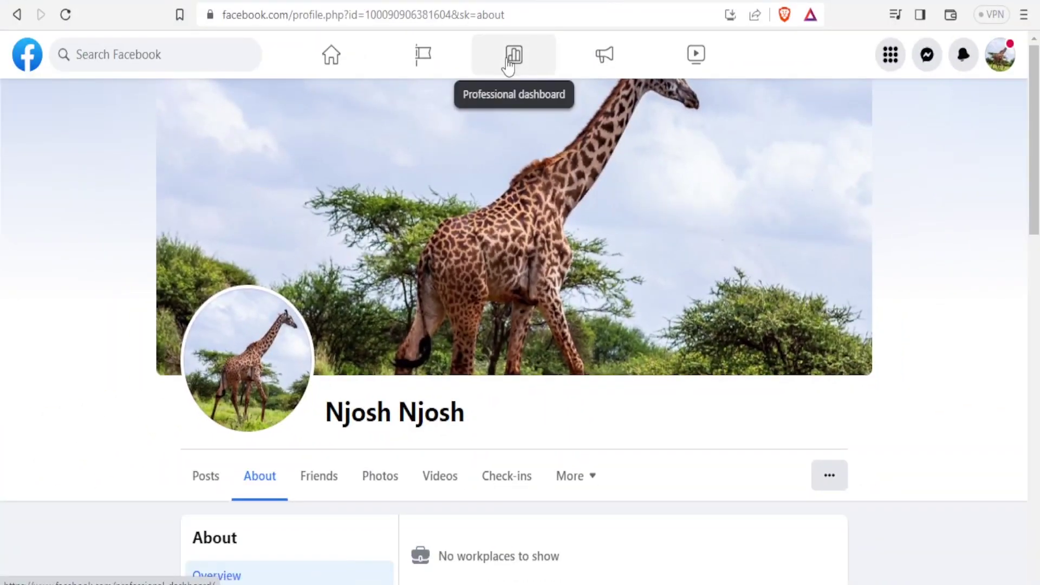
Step: Open the Facebook Professional dashboard for the Page and scroll its sidebar down
left_click(509, 65)
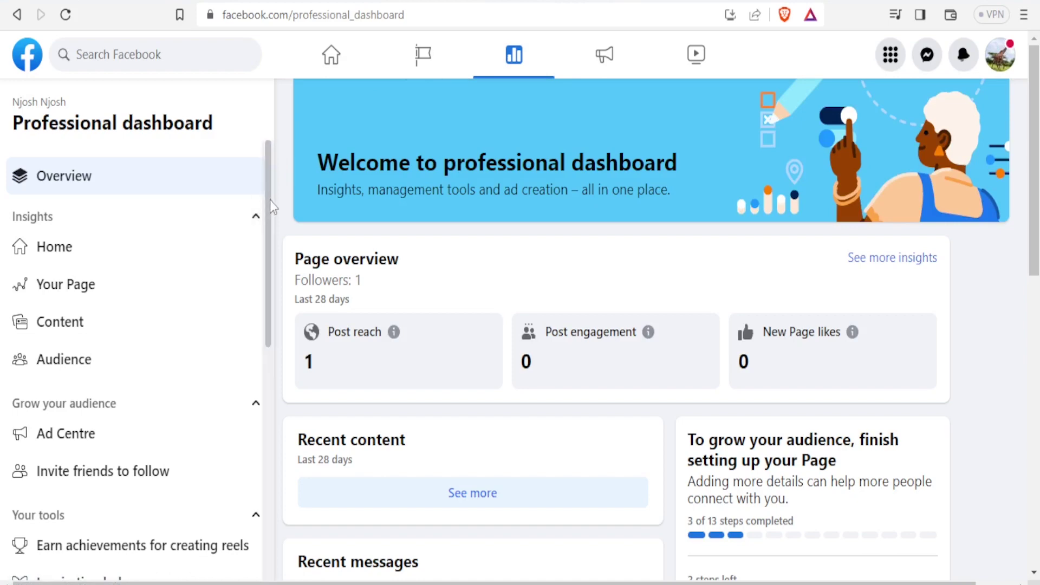
left_click_drag(270, 200, 276, 400)
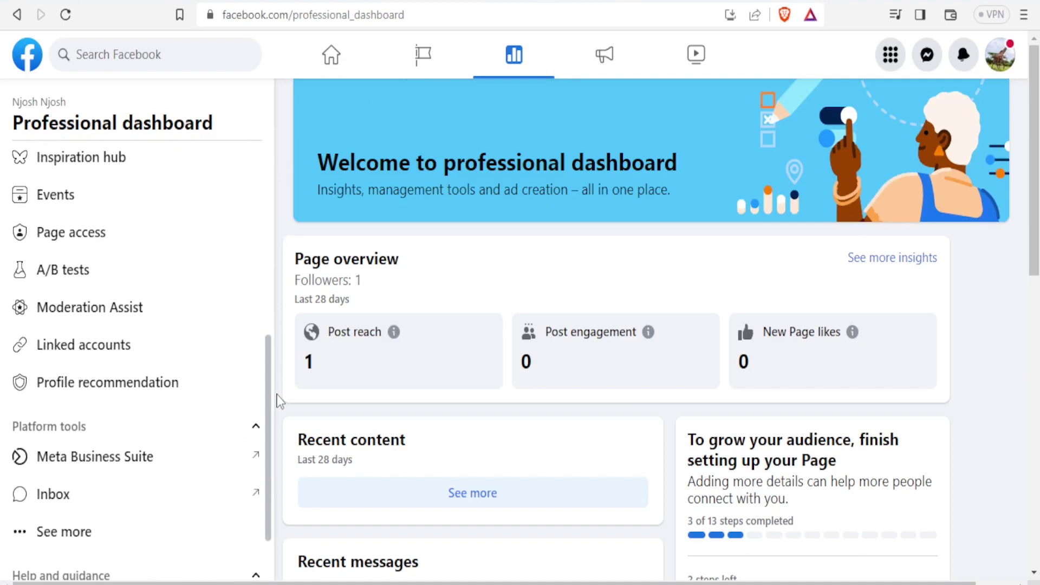
Step: Open Linked accounts and view the WhatsApp connection panel
left_click(102, 362)
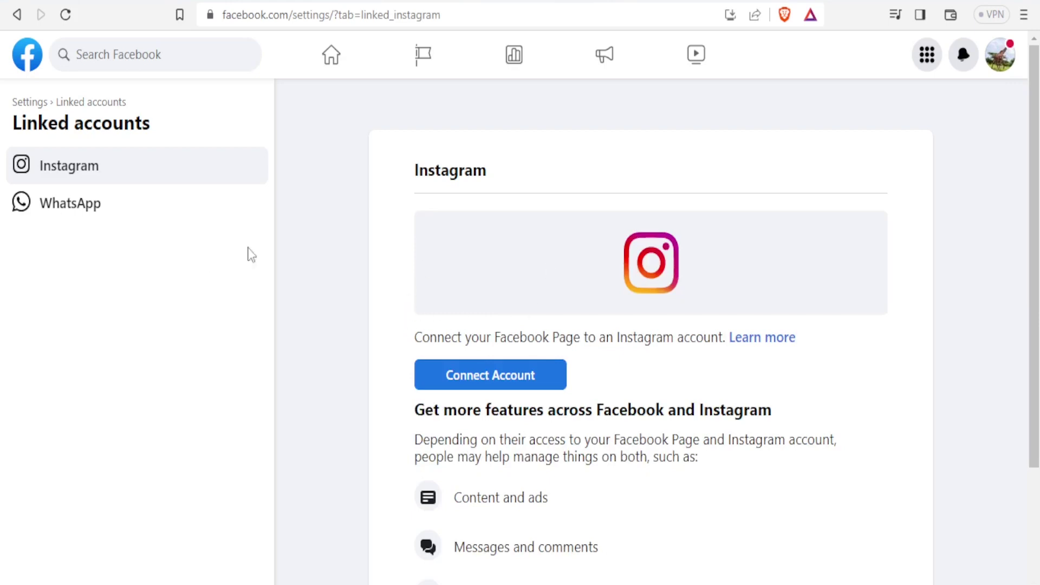
left_click(56, 208)
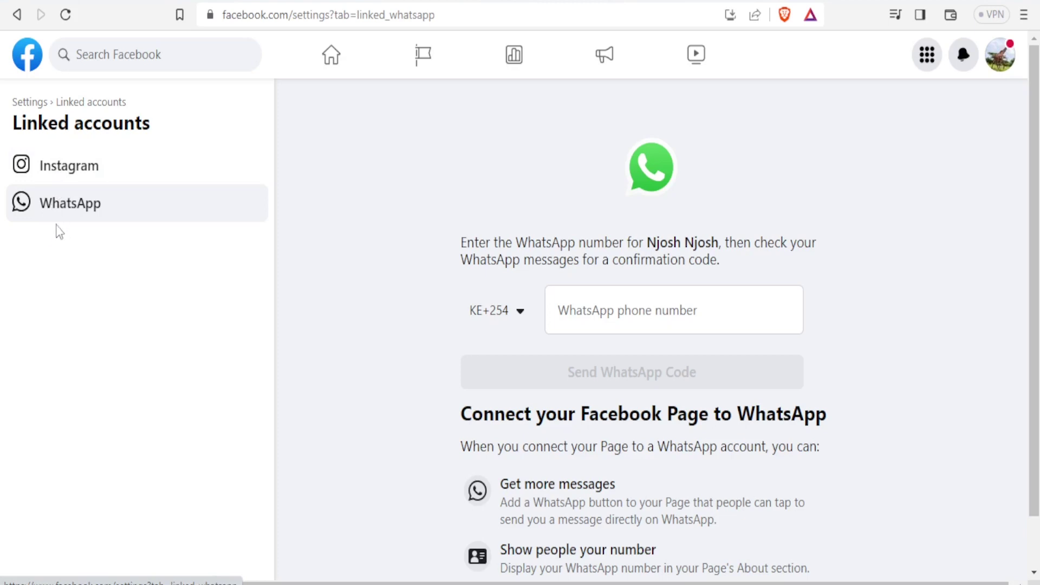
left_click(624, 317)
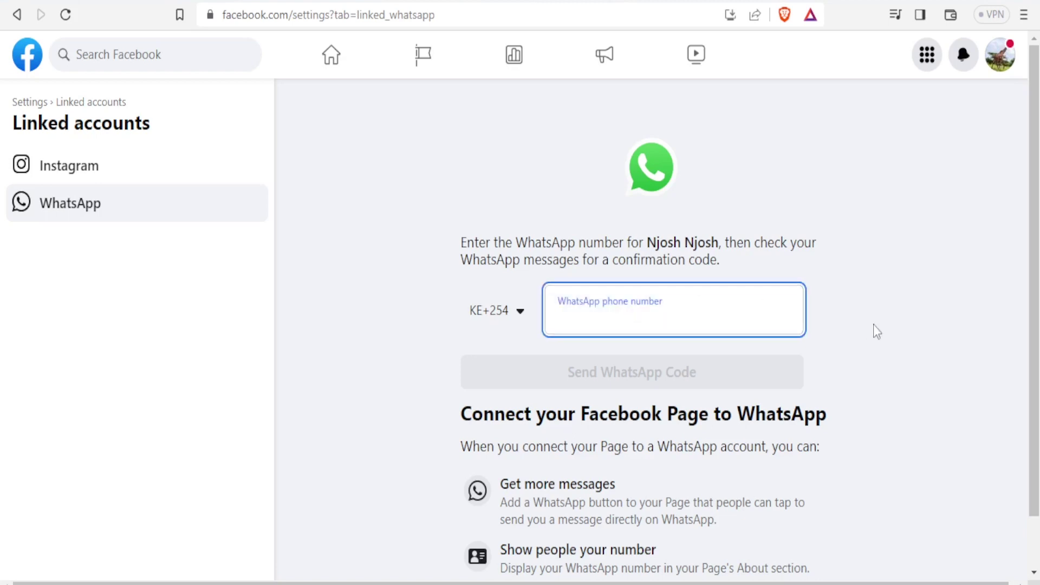
scroll(1030, 287, "down", 1)
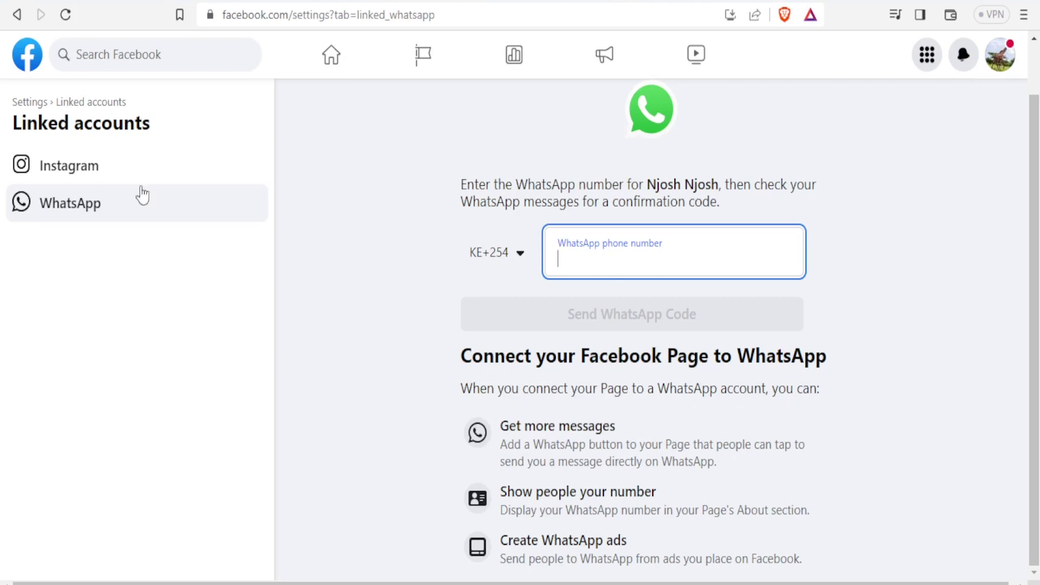
left_click(84, 185)
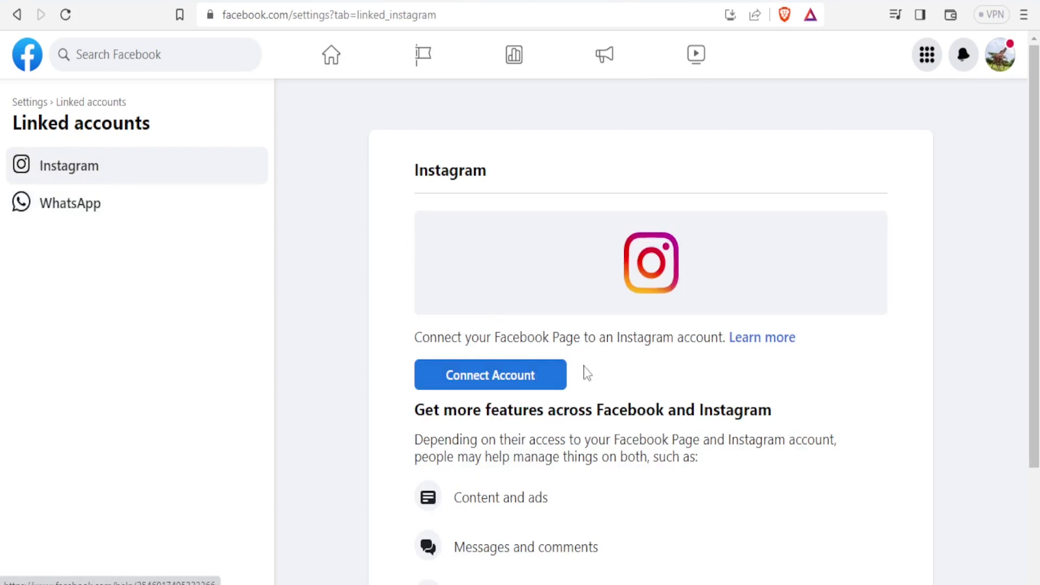
scroll(1035, 246, "down", 2)
left_click_drag(1035, 247, 1035, 220)
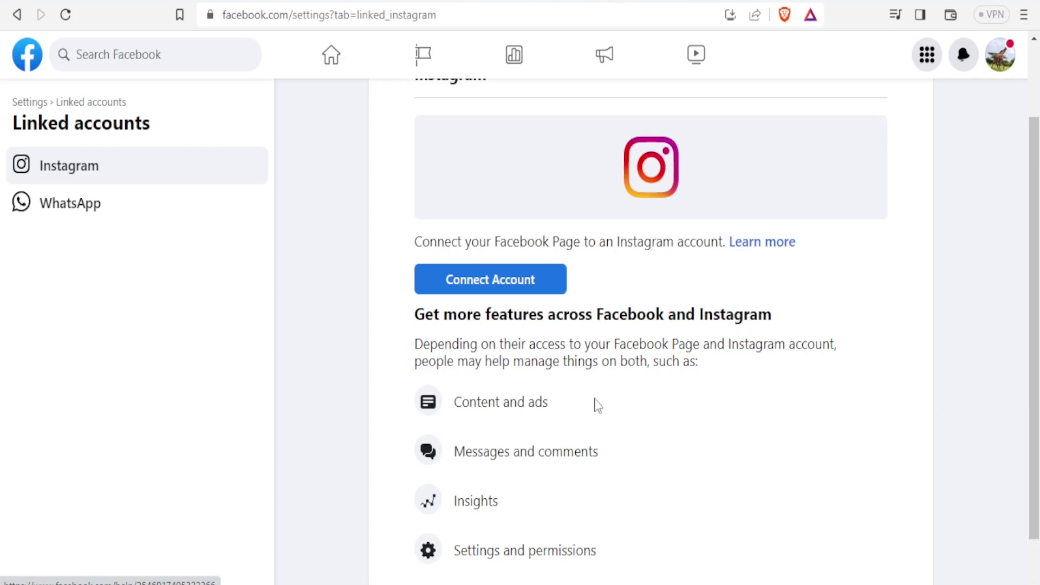
left_click(521, 286)
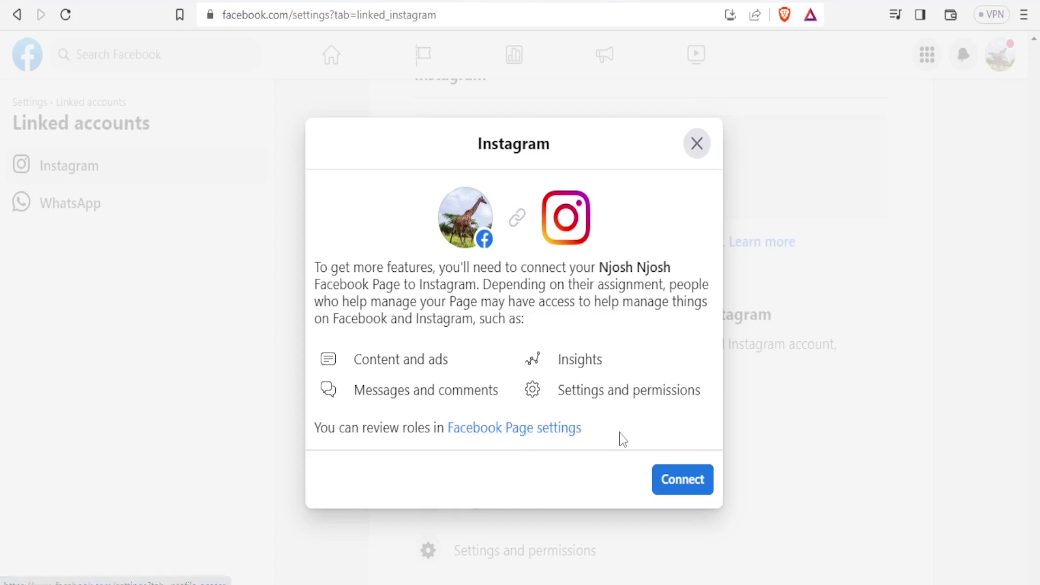
Step: Continue the connection, leave Instagram message access in Inbox on, and confirm
left_click(672, 487)
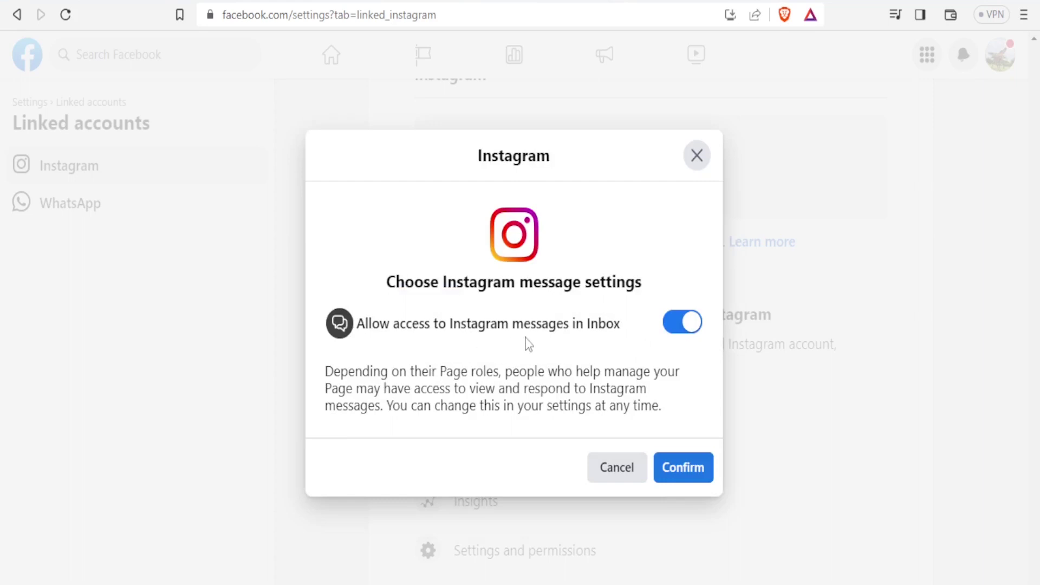
left_click(673, 327)
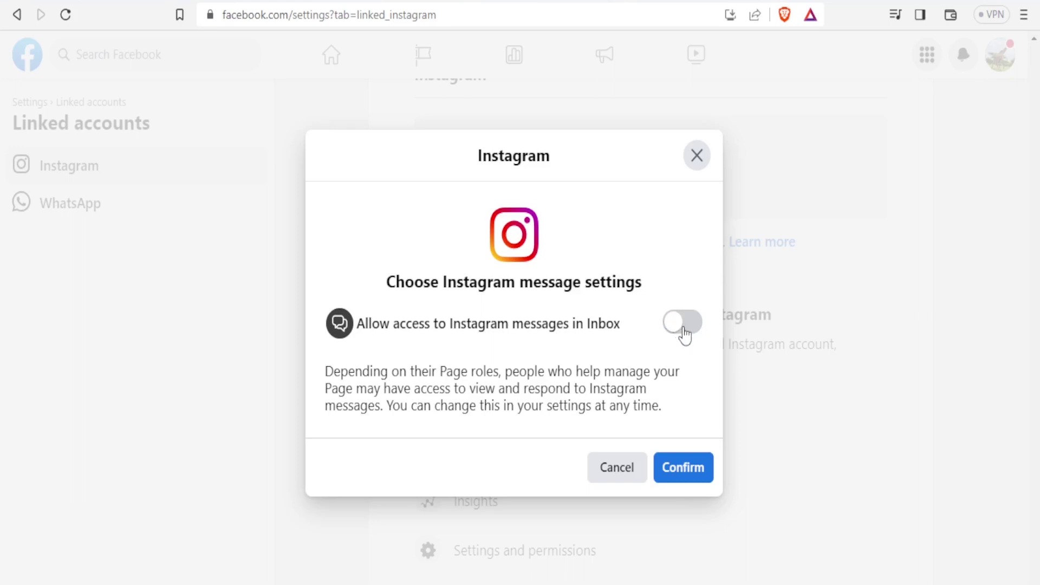
left_click(689, 330)
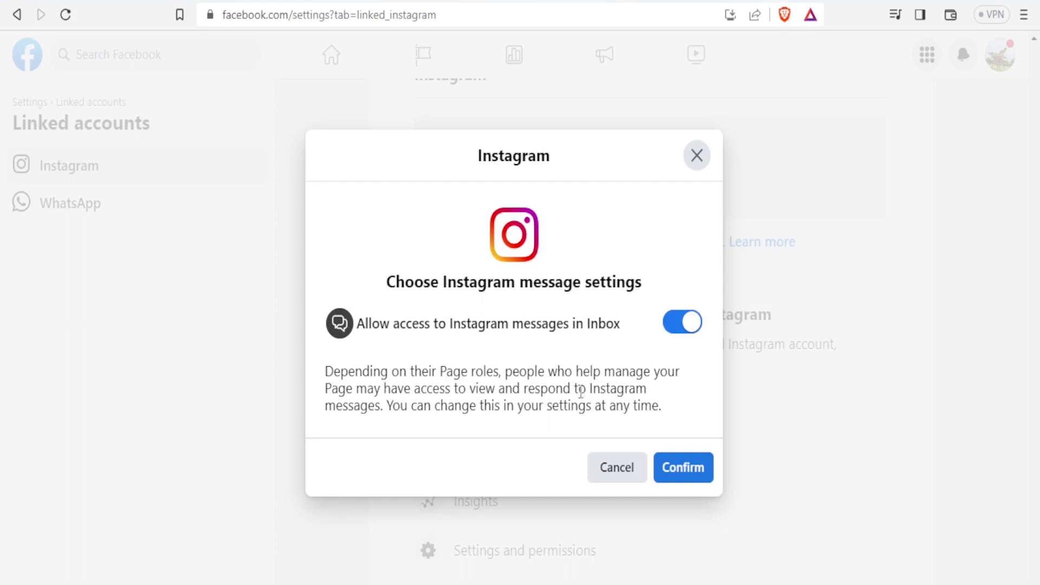
left_click(675, 470)
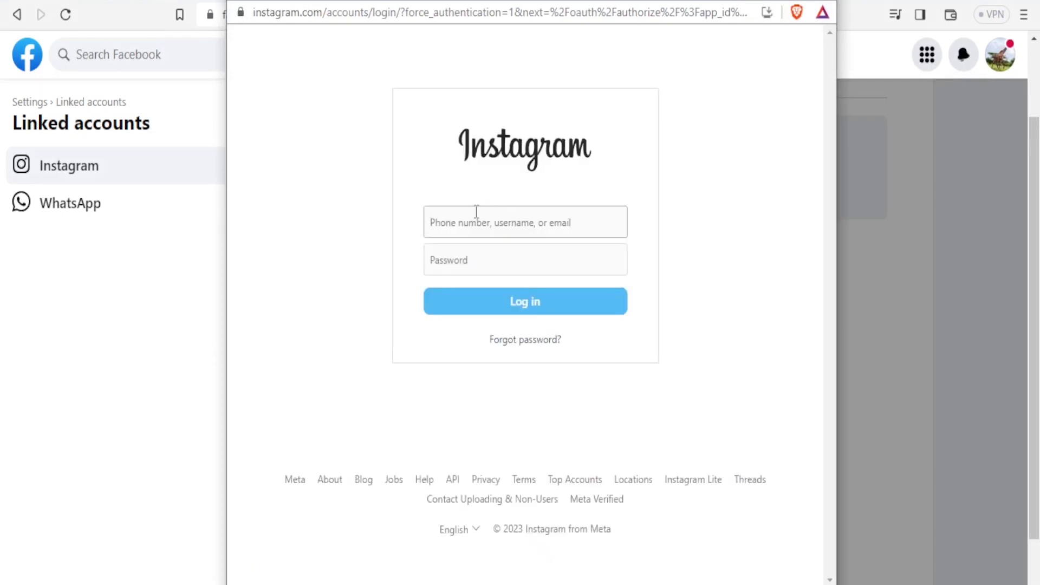
Step: Log in to Instagram in the popup with the saved account e-mail and password
left_click(460, 219)
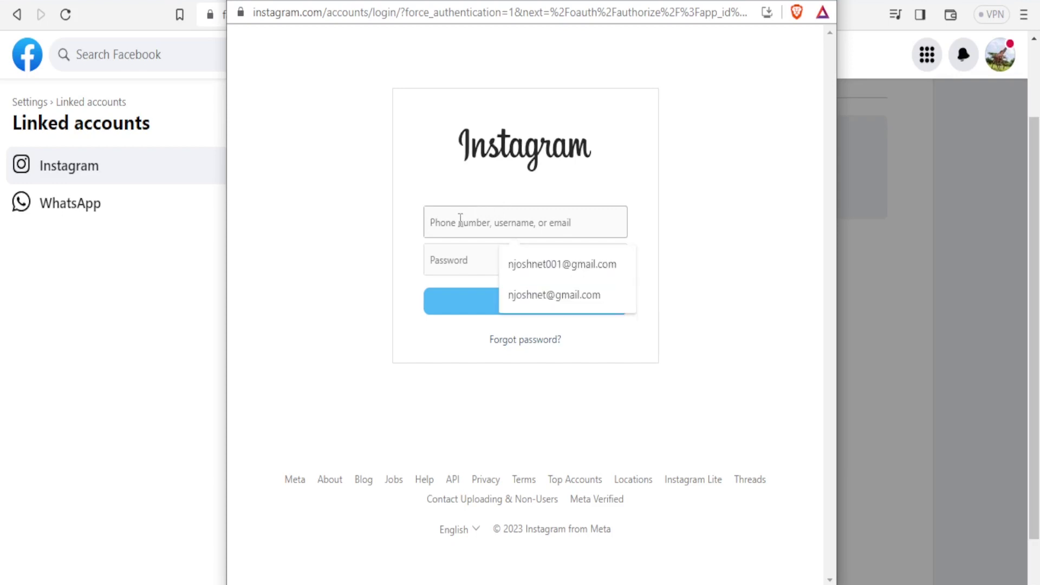
left_click(683, 195)
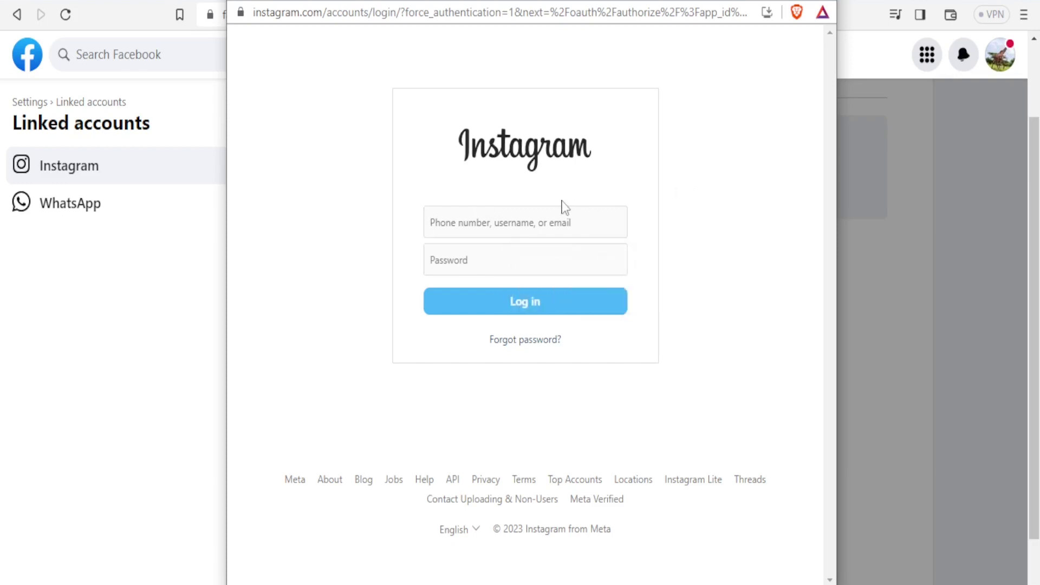
left_click(528, 223)
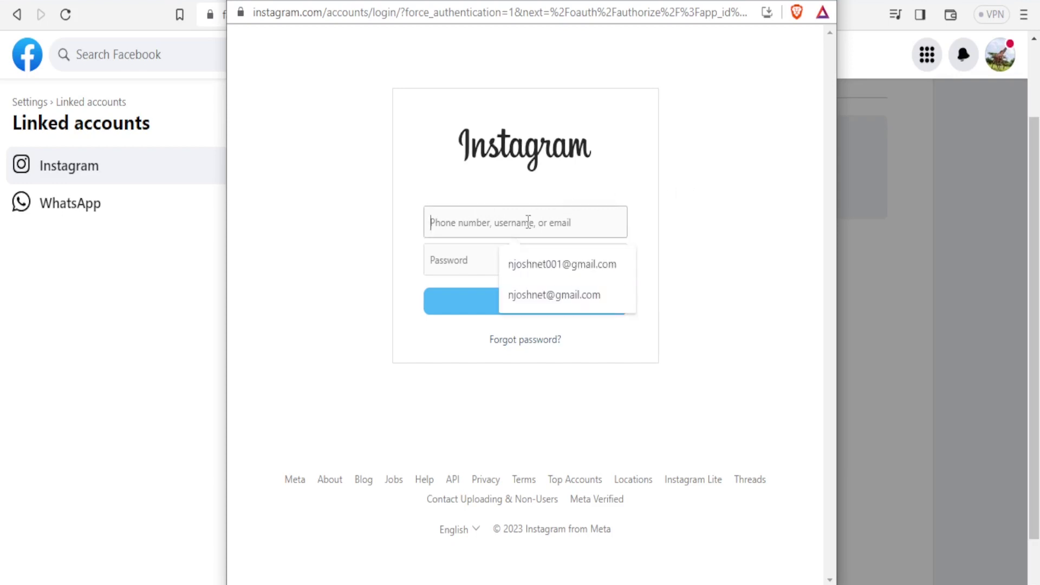
left_click(550, 263)
left_click(512, 261)
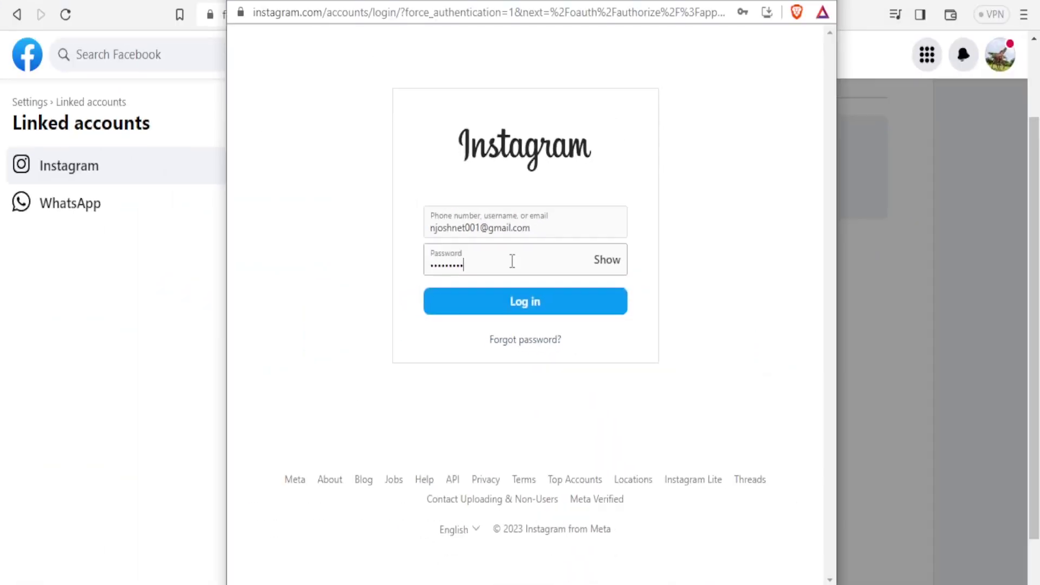
type("•••")
type("••••")
left_click(517, 304)
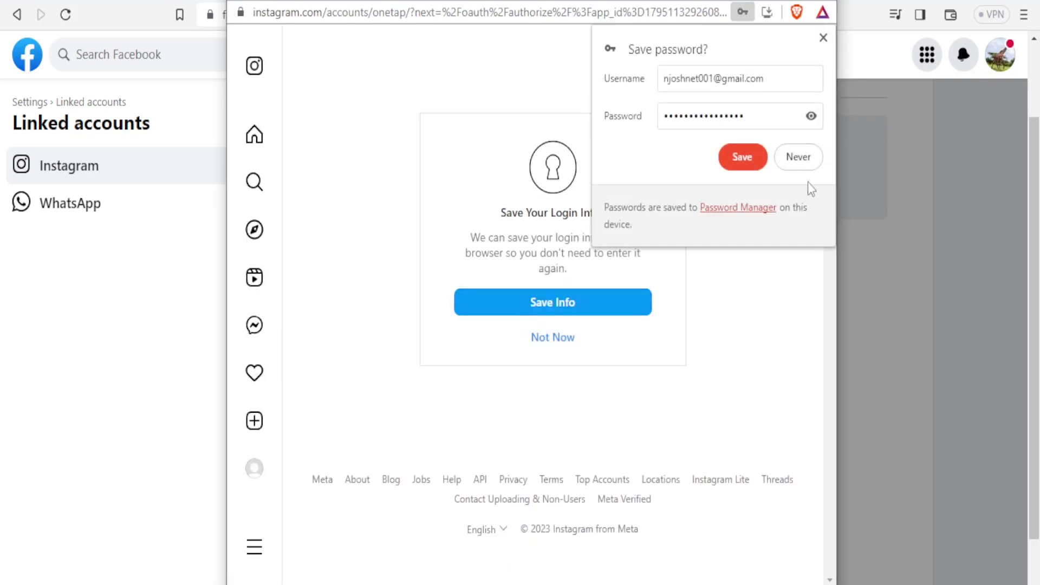
Step: Decline saving the password in the browser and skip saving the Instagram login info
left_click(822, 39)
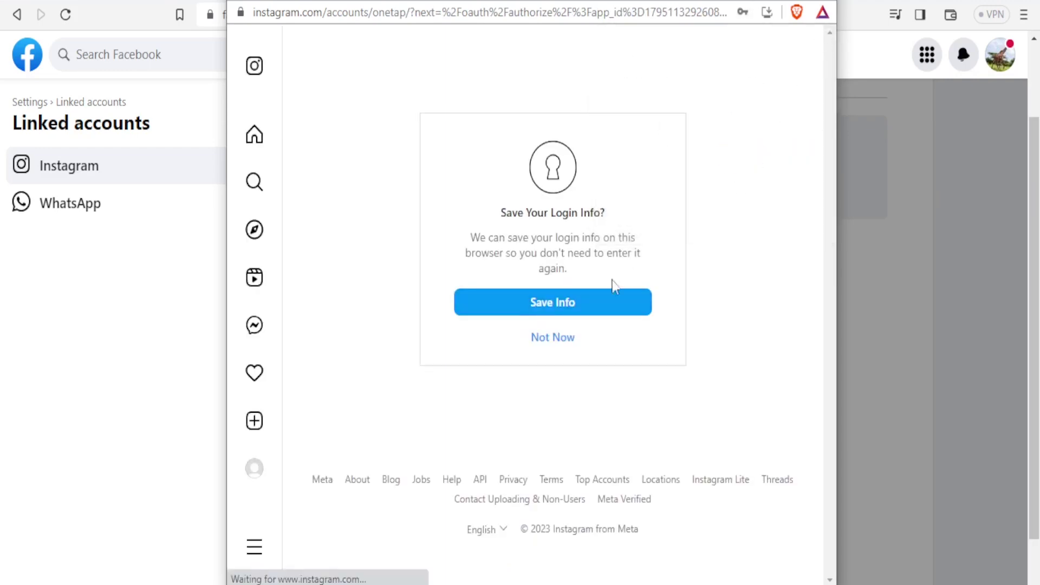
left_click(551, 339)
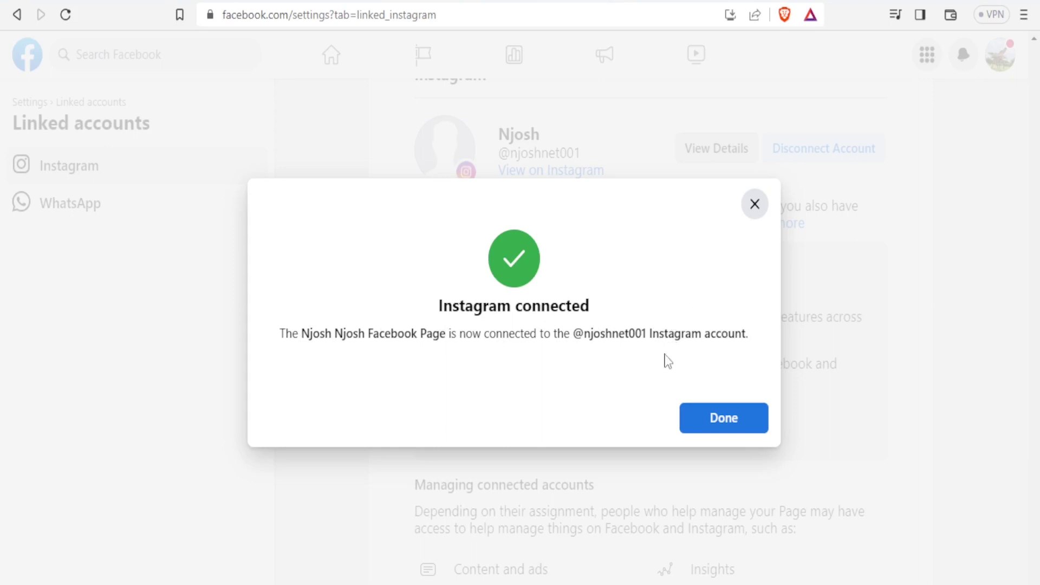
Step: Dismiss the Instagram connected confirmation and review the connected account on the Linked accounts page
left_click(713, 421)
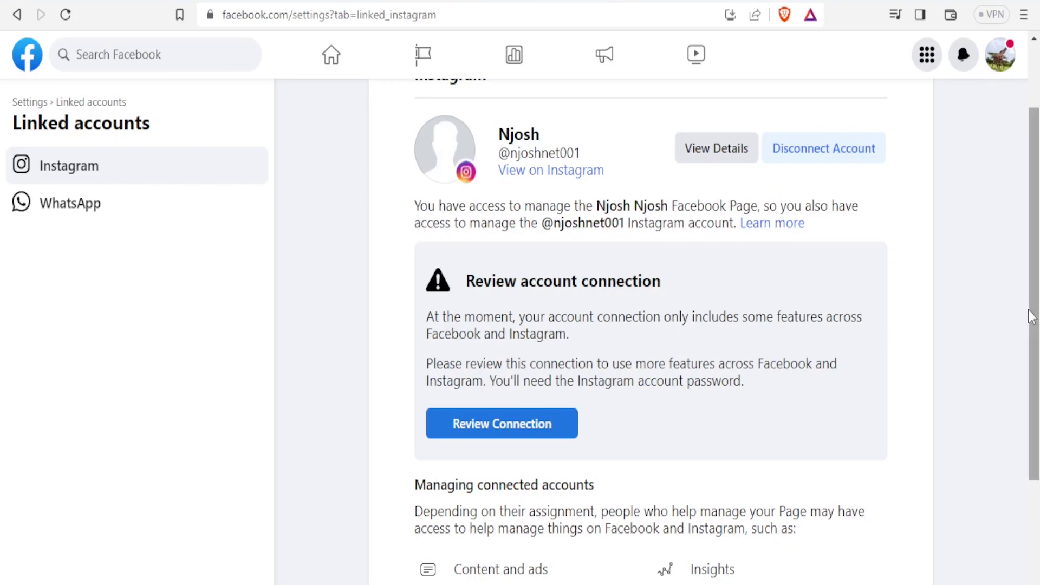
scroll(1031, 317, "up", 2)
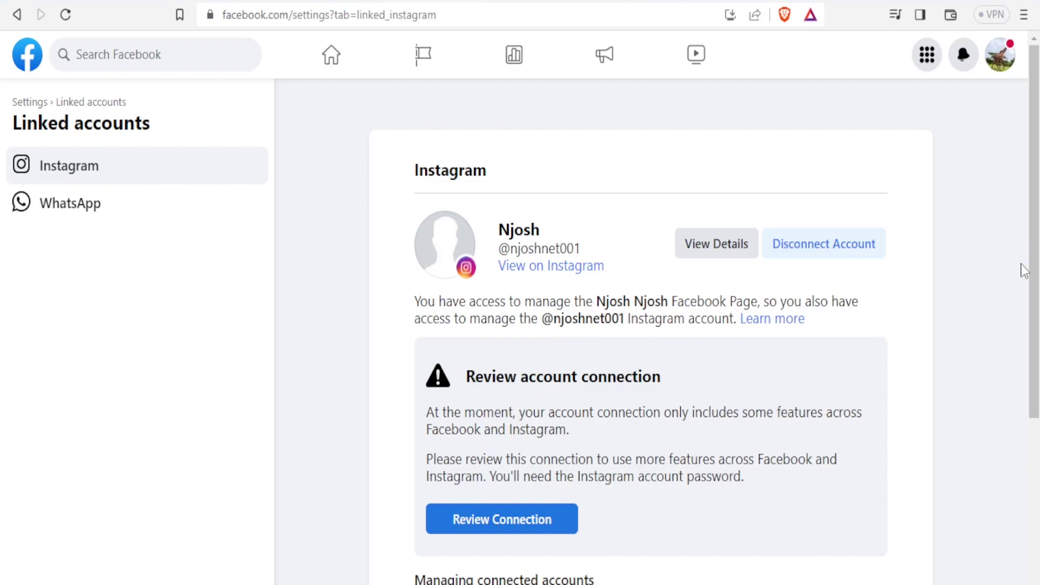
left_click_drag(1032, 266, 1033, 325)
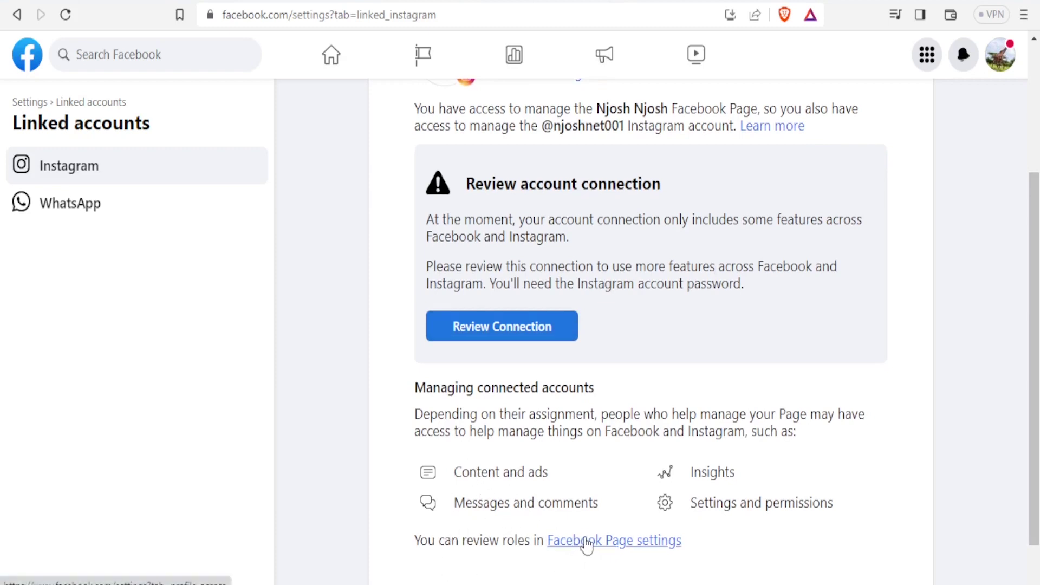
Step: Open the Page access settings and the options menu for your own Page access entry
left_click(610, 541)
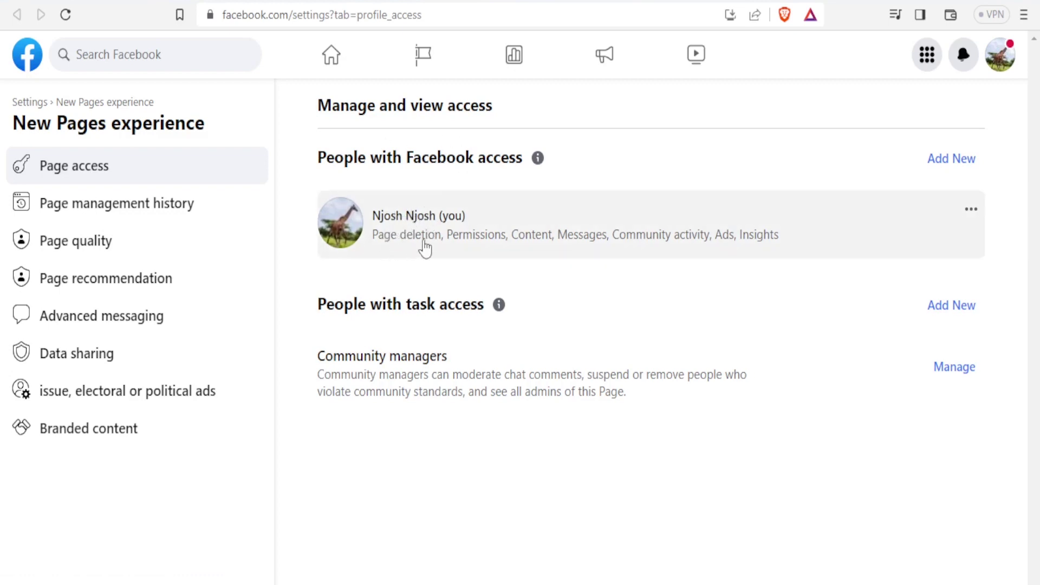
left_click(971, 216)
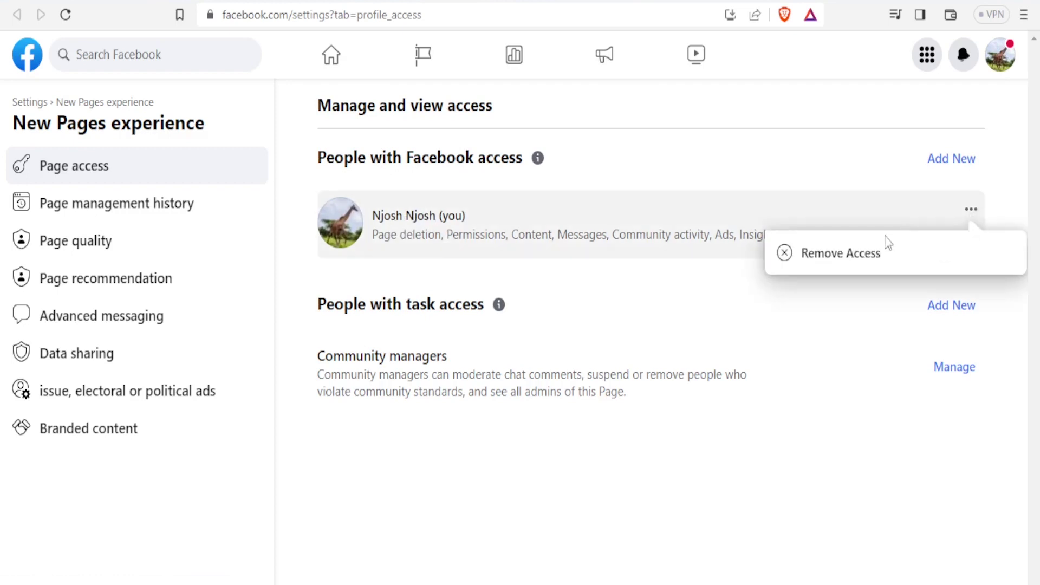